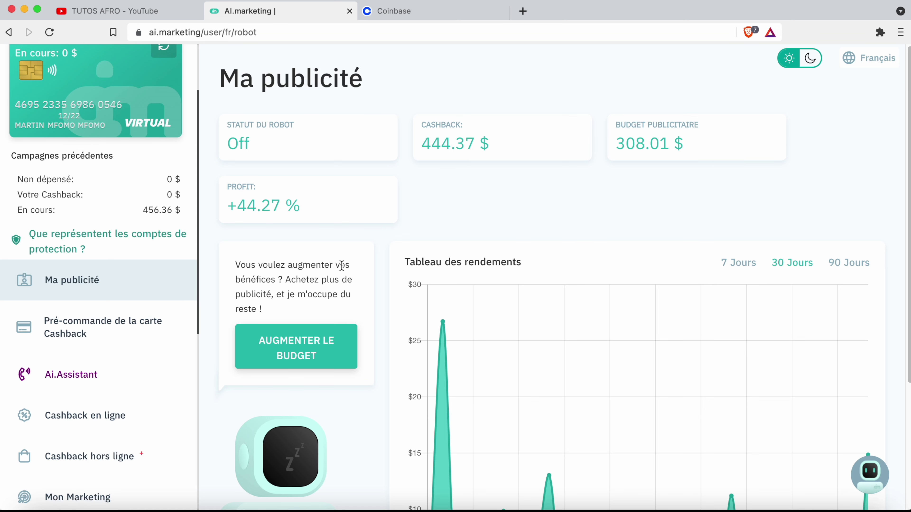
# Examine the cashback balance on the virtual card and the in-progress amount under the previous campaigns
pyautogui.scroll(3, 126, 128)
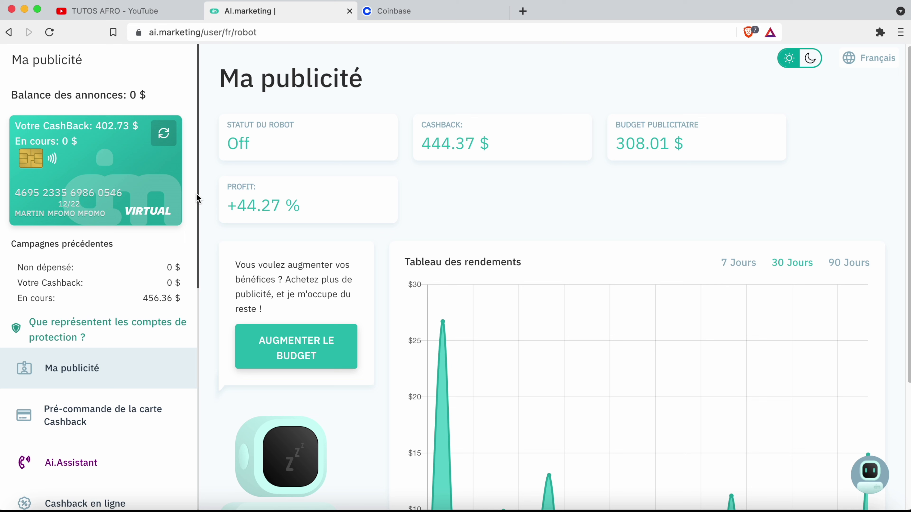
pyautogui.moveTo(89, 125); pyautogui.dragTo(196, 121)
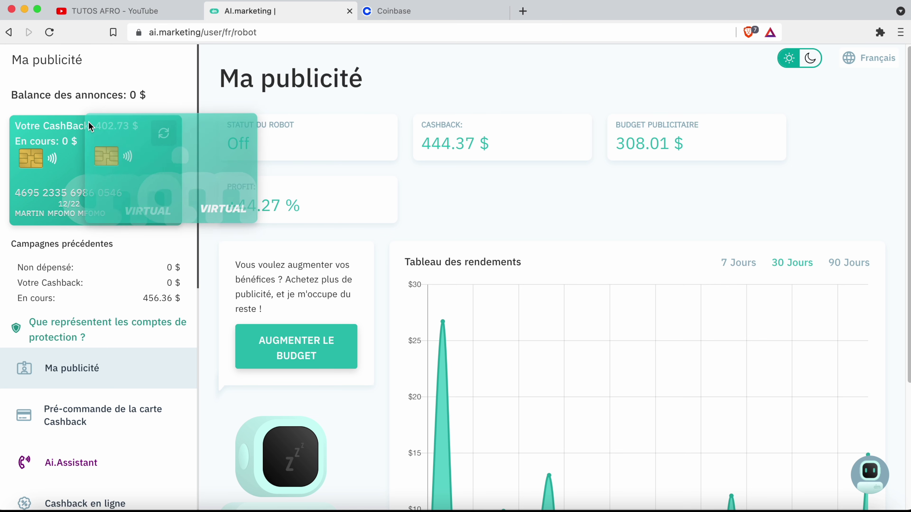
pyautogui.moveTo(136, 126)
pyautogui.mouseDown()
pyautogui.moveTo(93, 124)
pyautogui.moveTo(117, 125)
pyautogui.mouseUp()
pyautogui.click(95, 125)
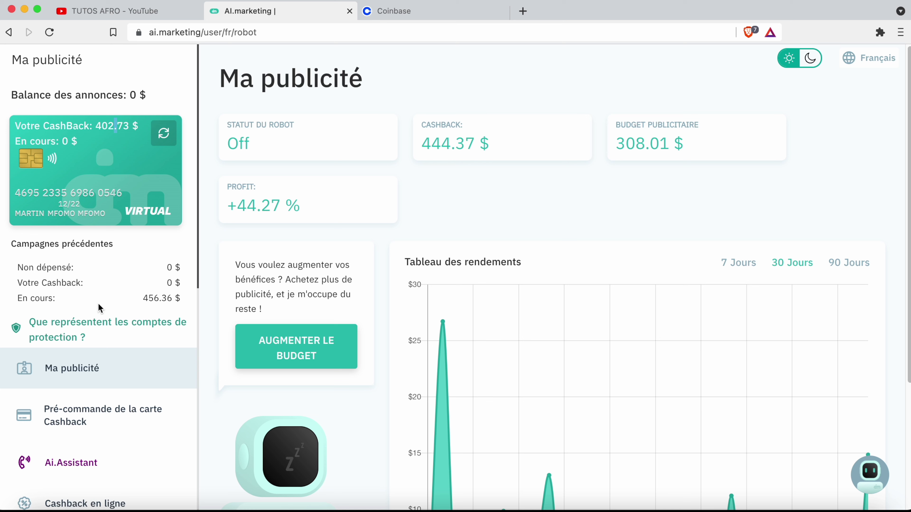
pyautogui.moveTo(143, 298); pyautogui.dragTo(181, 299)
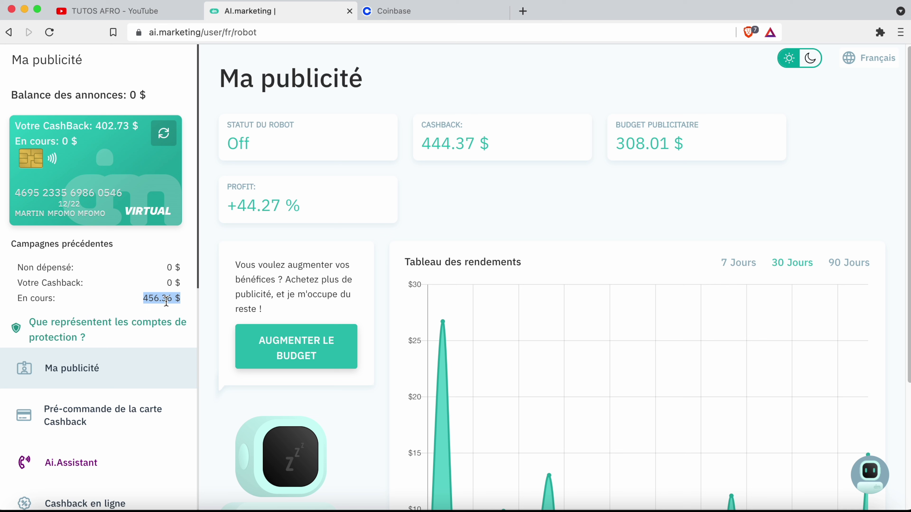
# Open the transfer history and review the amounts and currencies of past withdrawals
pyautogui.scroll(-5, 151, 335)
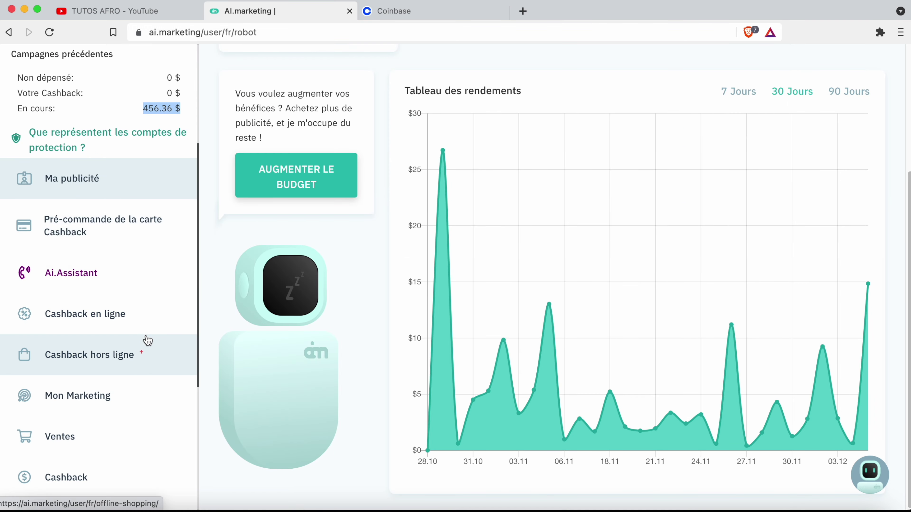
pyautogui.scroll(-4, 144, 363)
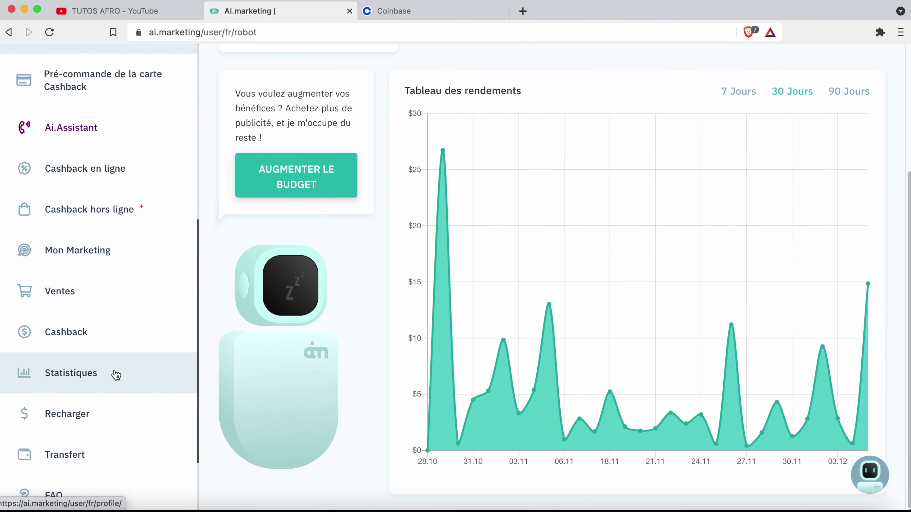
pyautogui.click(100, 458)
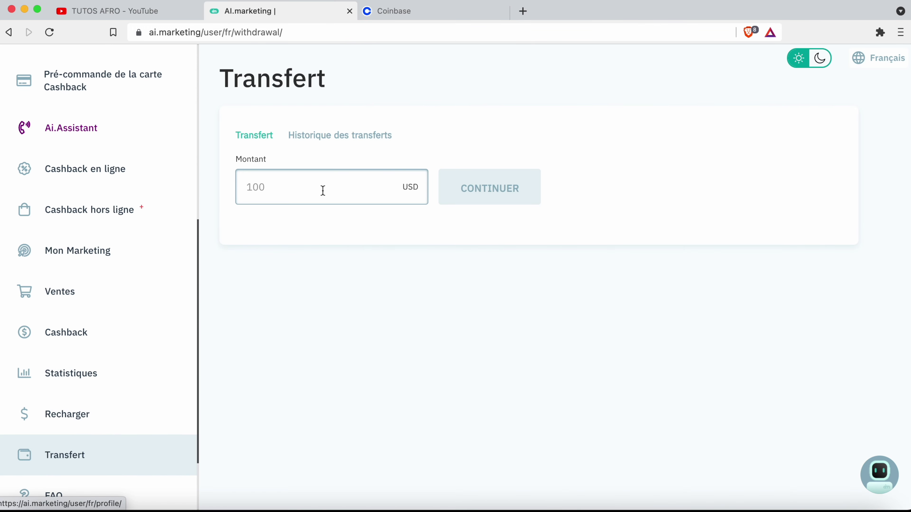
pyautogui.click(336, 137)
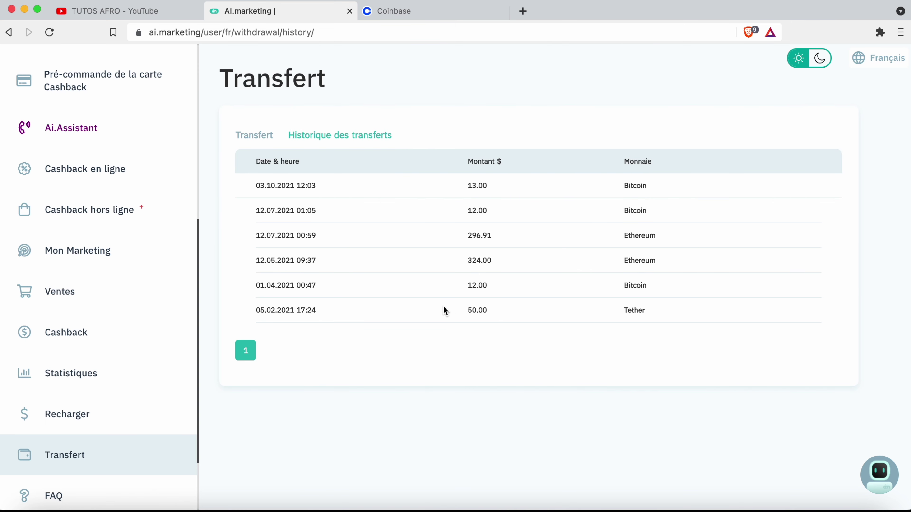
pyautogui.moveTo(468, 310); pyautogui.dragTo(494, 316)
pyautogui.click(500, 239)
# Check the available cashback, then start a new transfer of 402 USD and continue to the payment details
pyautogui.scroll(8, 147, 309)
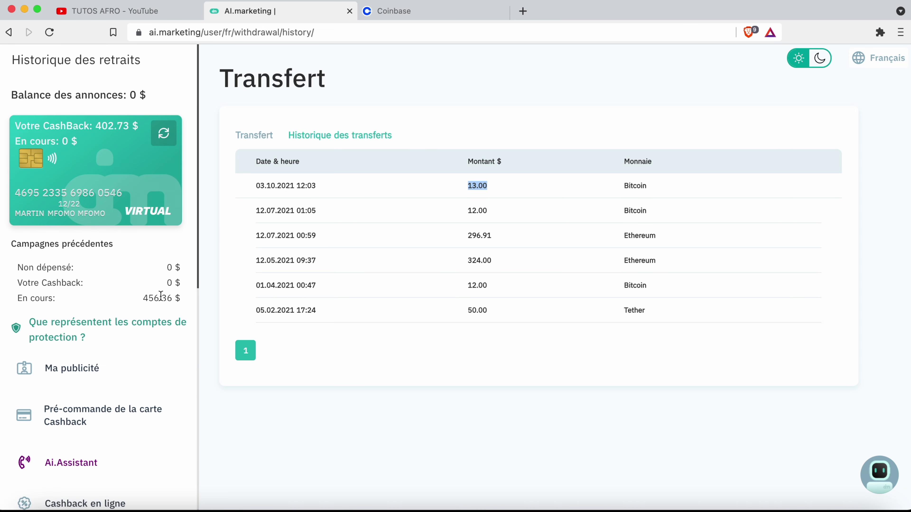
pyautogui.scroll(-10, 165, 302)
pyautogui.click(92, 335)
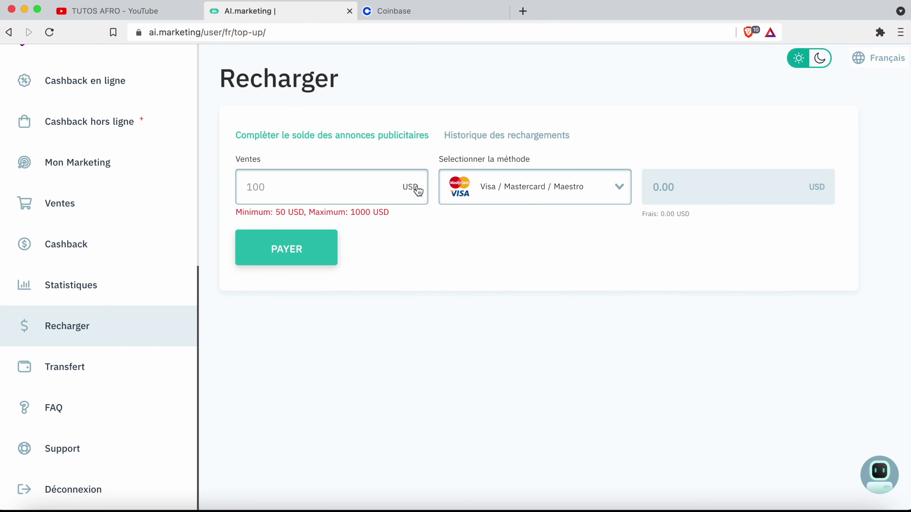
pyautogui.click(144, 354)
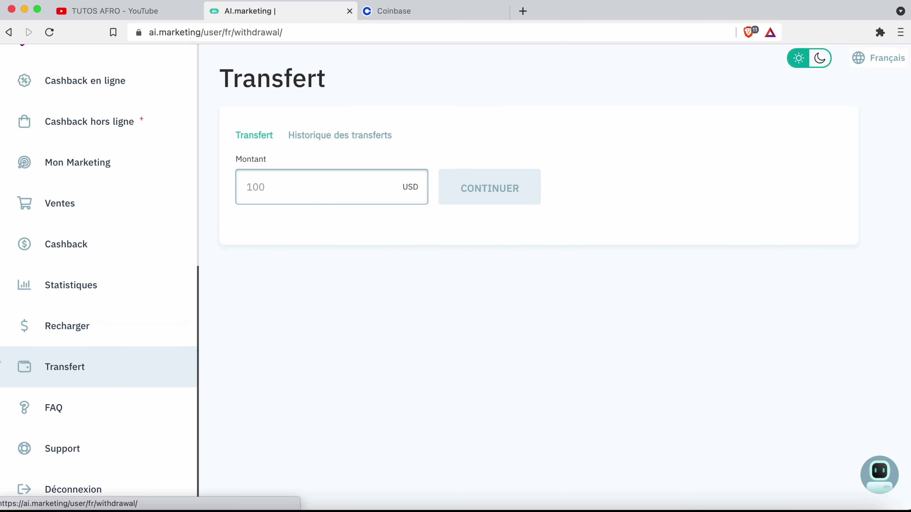
pyautogui.click(401, 194)
pyautogui.write('40')
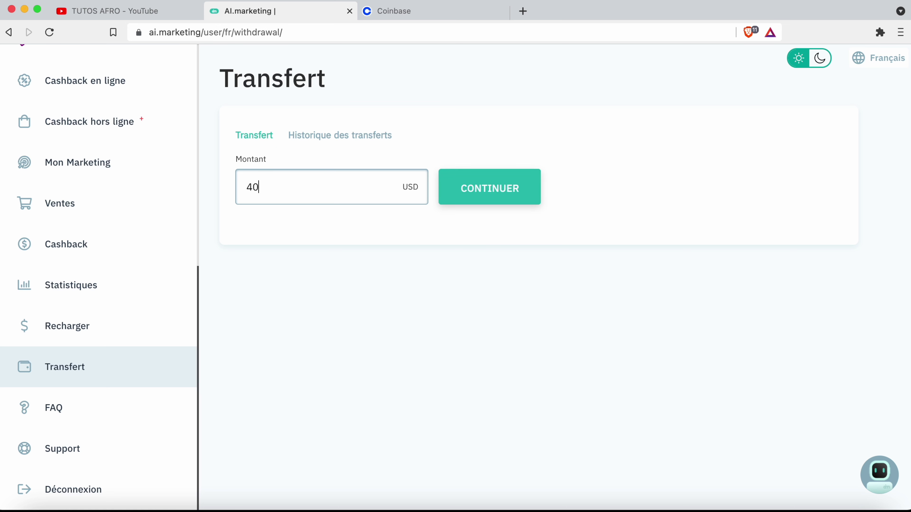
pyautogui.write('02')
pyautogui.click(476, 192)
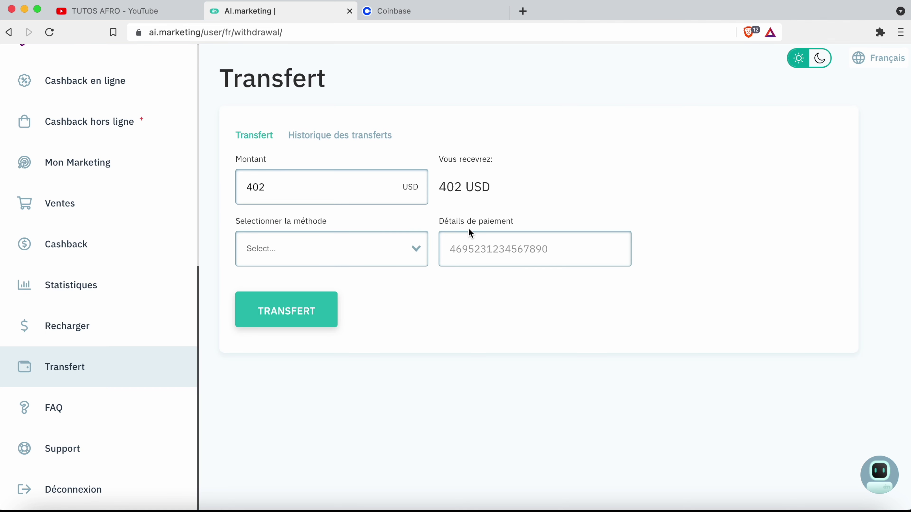
# Choose Visa / Mastercard / Maestro / Mir as the transfer method and check its limits and fee
pyautogui.click(412, 248)
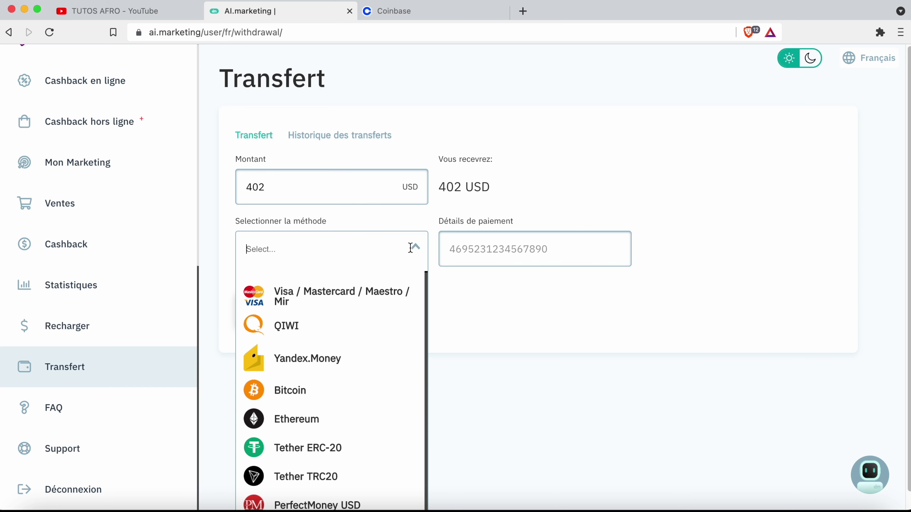
pyautogui.click(293, 301)
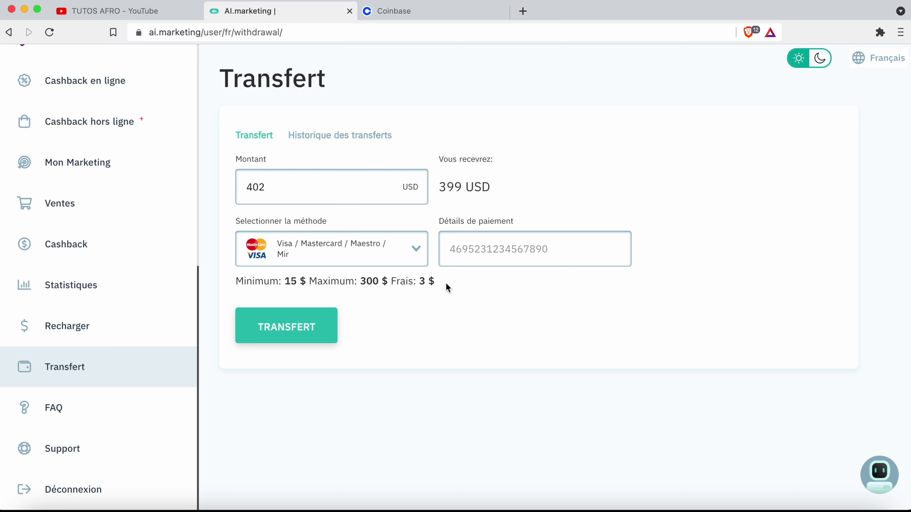
pyautogui.moveTo(310, 281); pyautogui.dragTo(391, 278)
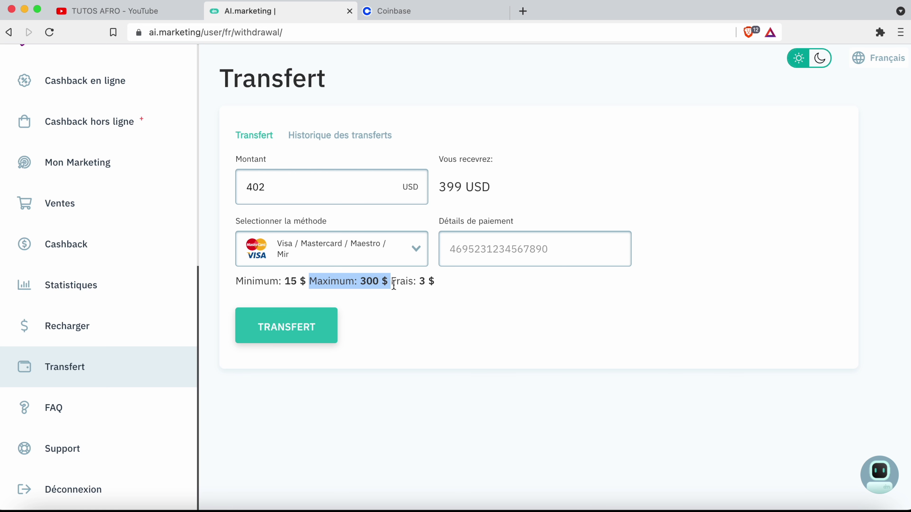
pyautogui.click(386, 251)
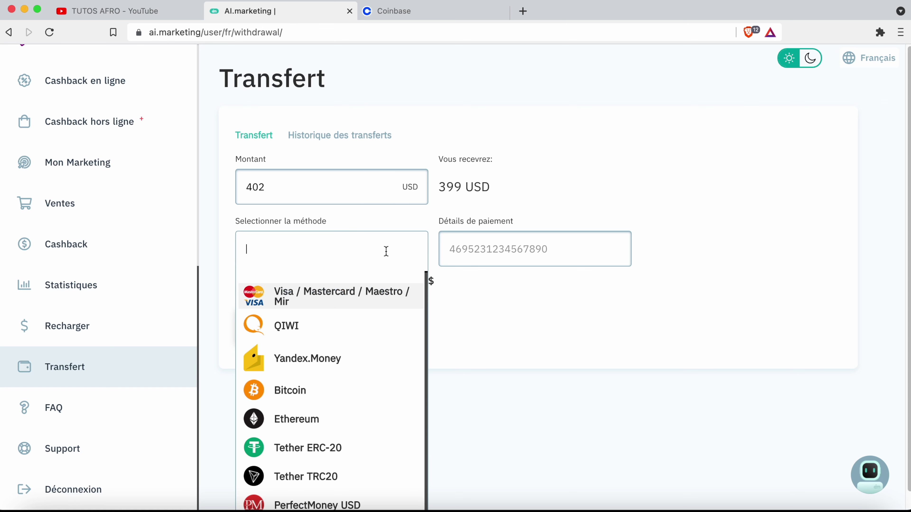
pyautogui.click(332, 299)
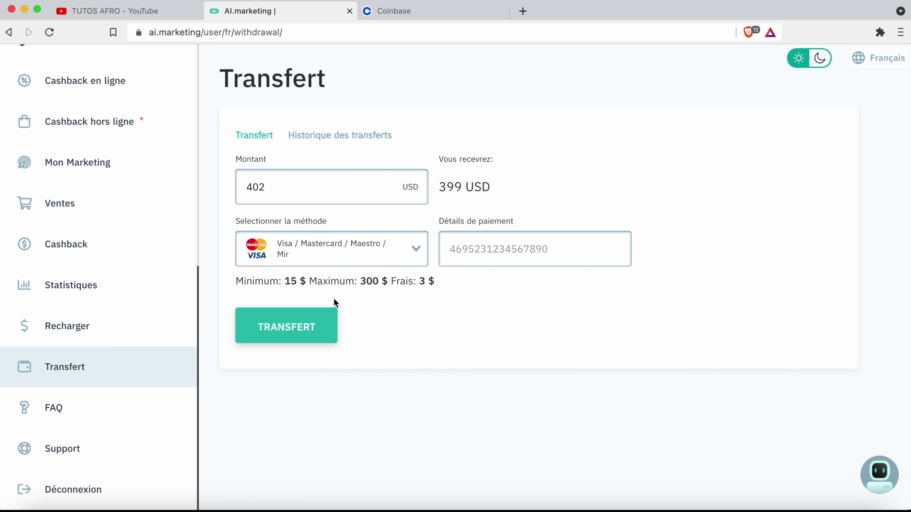
# Compare the transfer limits and fees of the QIWI and Yandex.Money methods
pyautogui.click(394, 250)
pyautogui.click(315, 279)
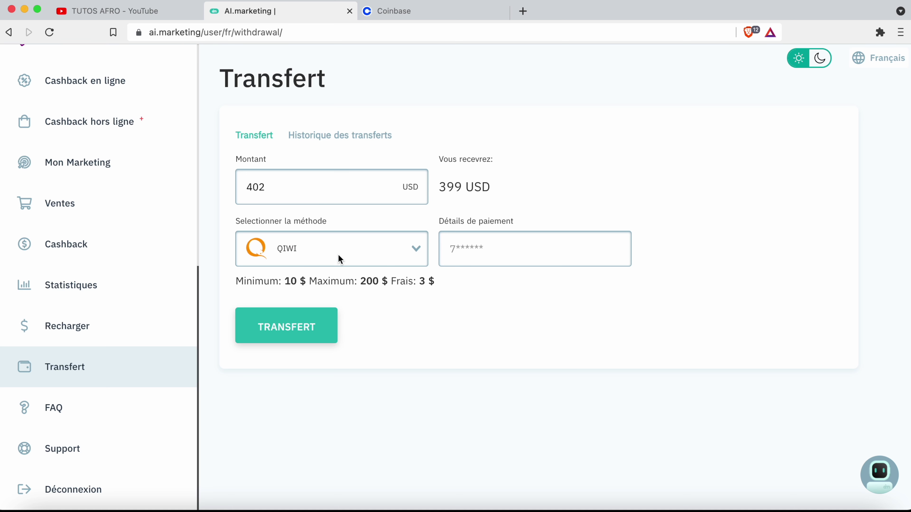
pyautogui.moveTo(309, 282); pyautogui.dragTo(388, 282)
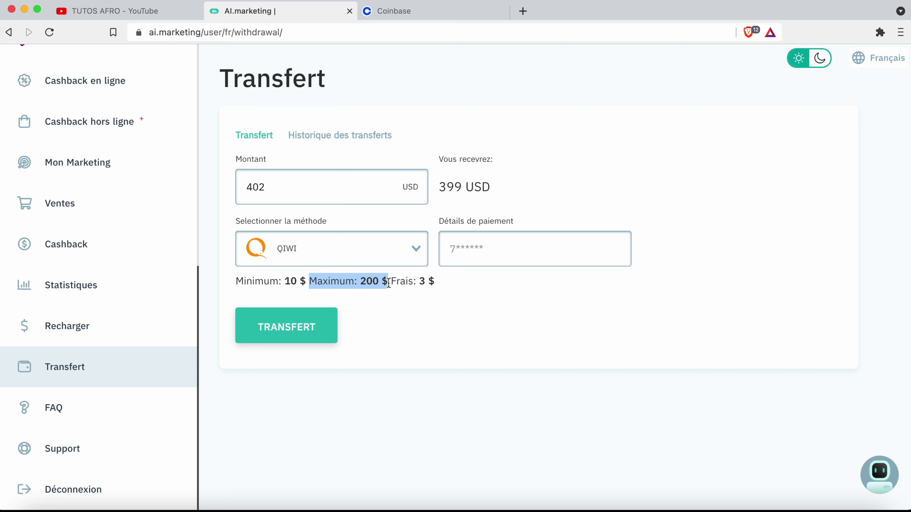
pyautogui.click(415, 249)
pyautogui.click(356, 362)
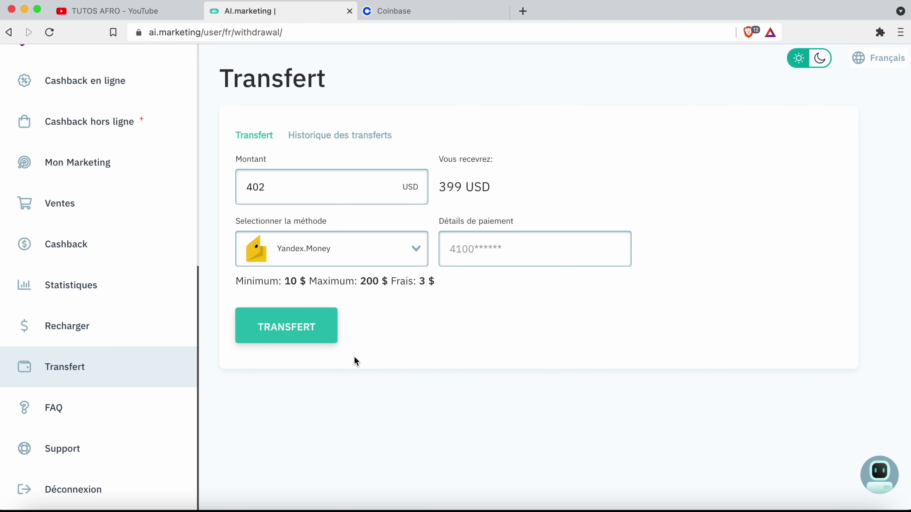
pyautogui.moveTo(361, 281); pyautogui.dragTo(393, 283)
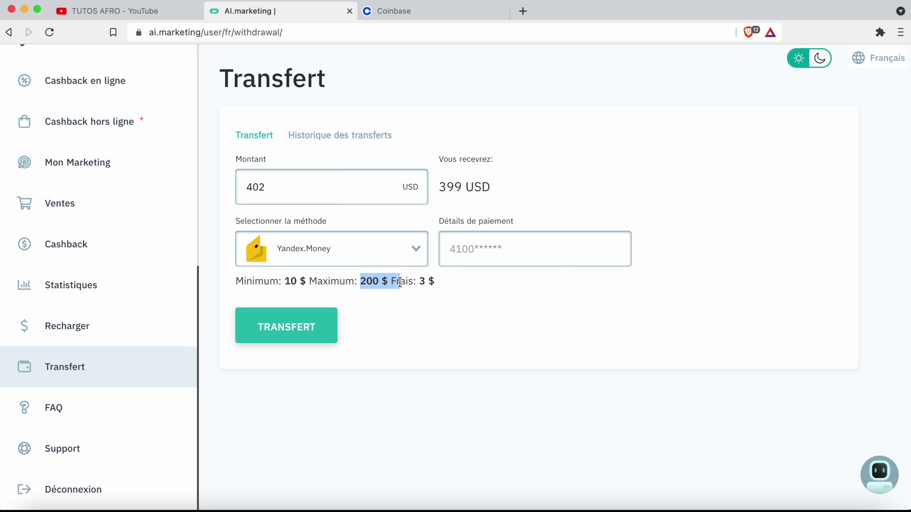
# Compare the minimum amounts and fees of the Bitcoin and Ethereum transfer methods
pyautogui.click(419, 250)
pyautogui.click(323, 388)
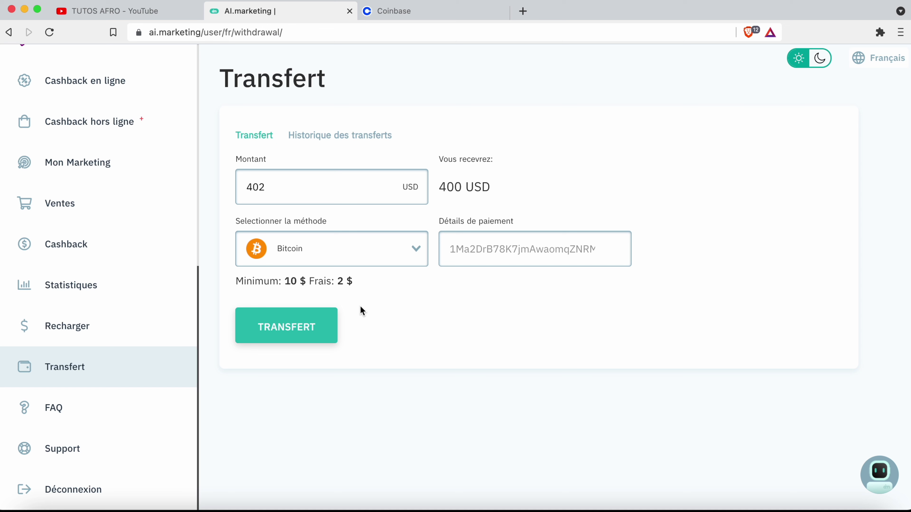
pyautogui.press('Down')
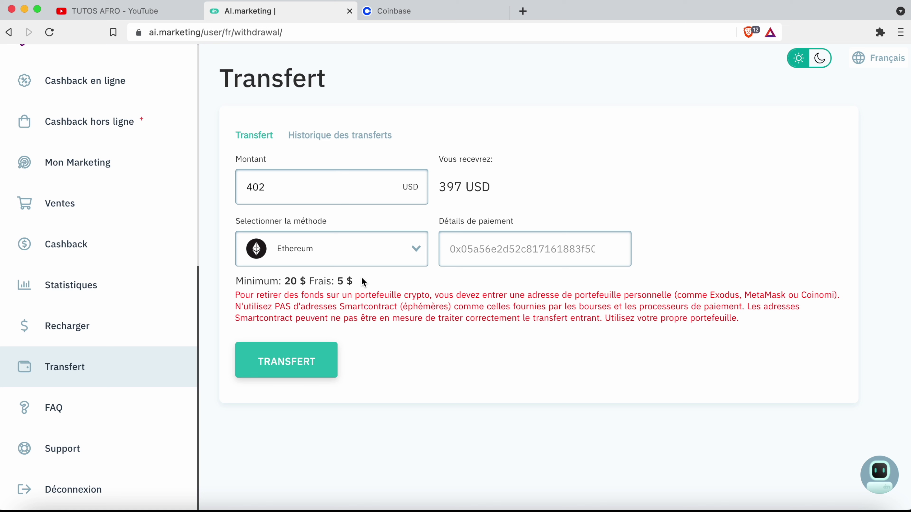
# Check the minimum amounts and fees for Tether ERC-20, Tether TRC20 and PerfectMoney USD transfers
pyautogui.click(383, 255)
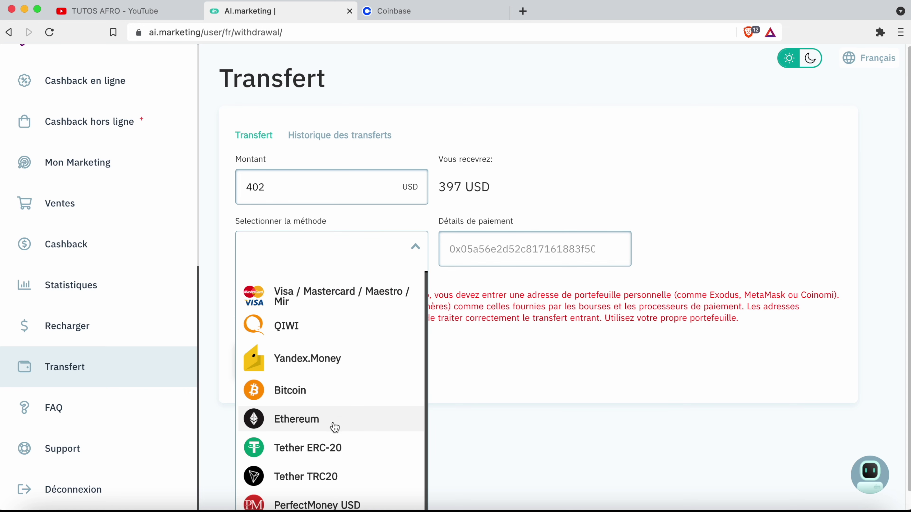
pyautogui.click(309, 445)
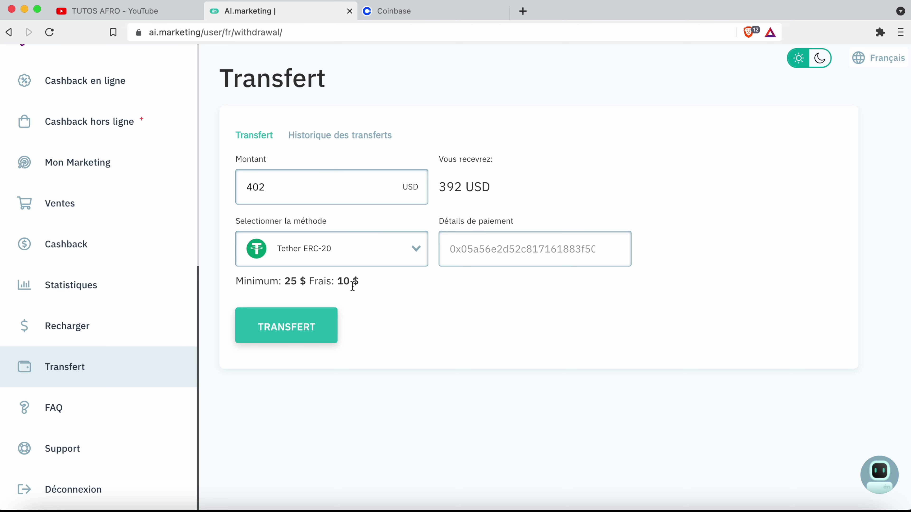
pyautogui.click(402, 255)
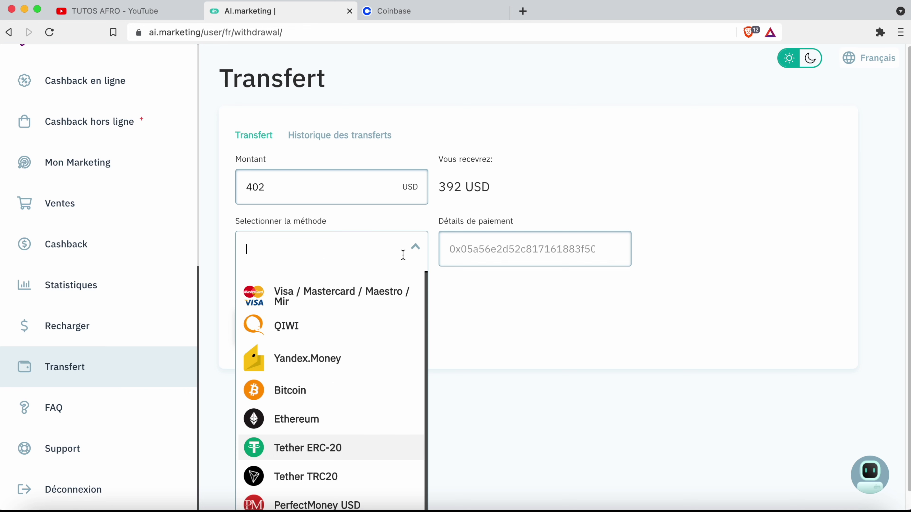
pyautogui.click(319, 477)
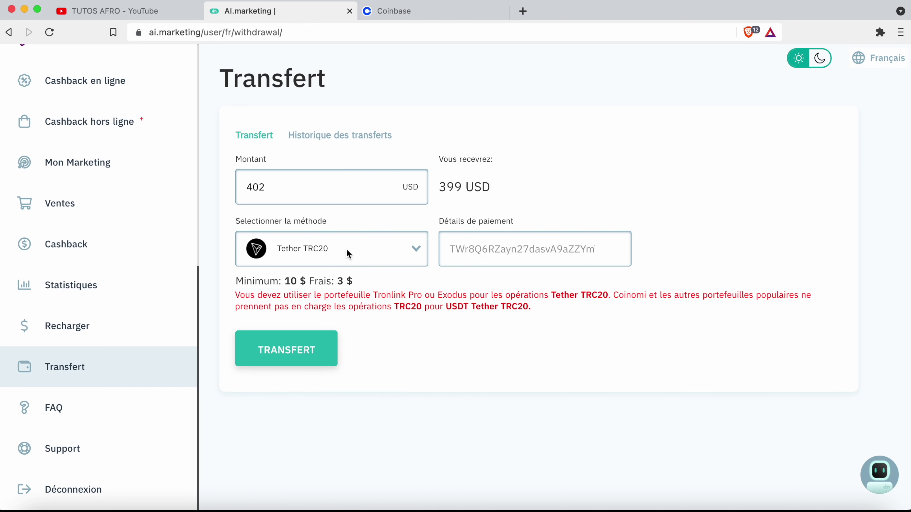
pyautogui.click(398, 252)
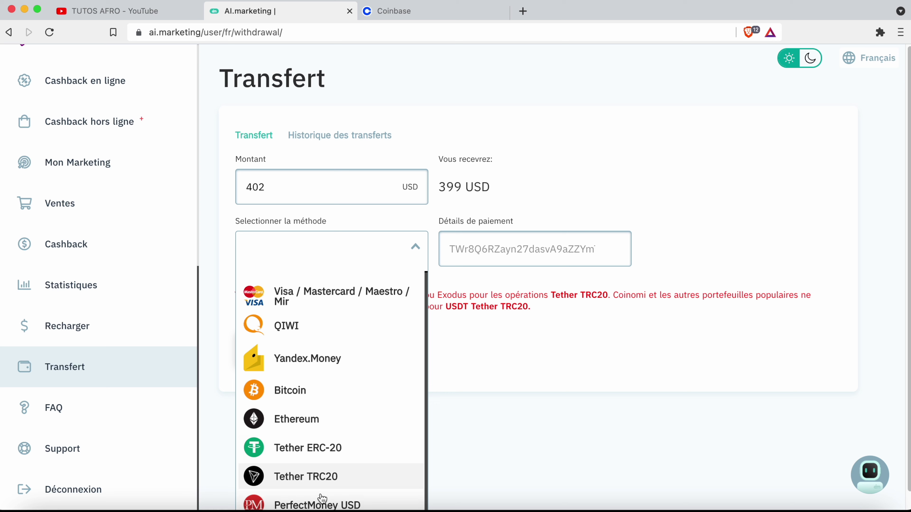
pyautogui.click(314, 500)
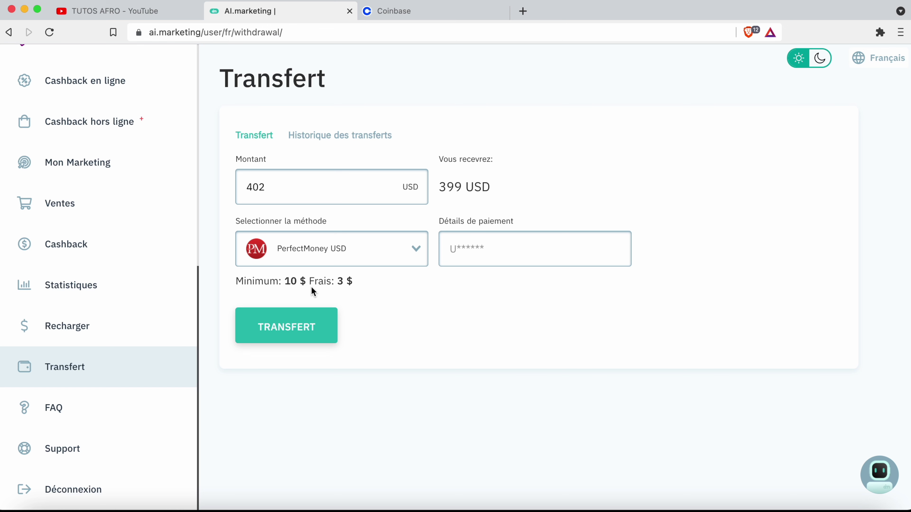
# Set the transfer method to Bitcoin
pyautogui.click(388, 261)
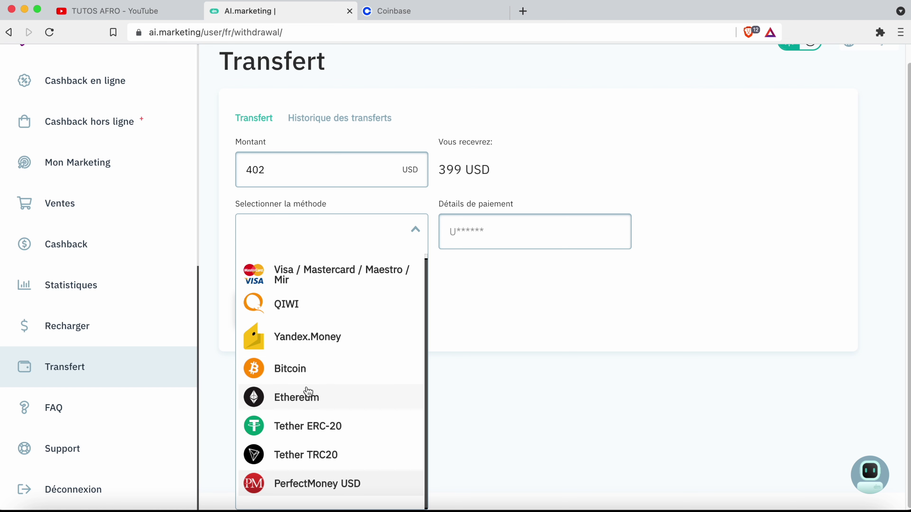
pyautogui.click(301, 374)
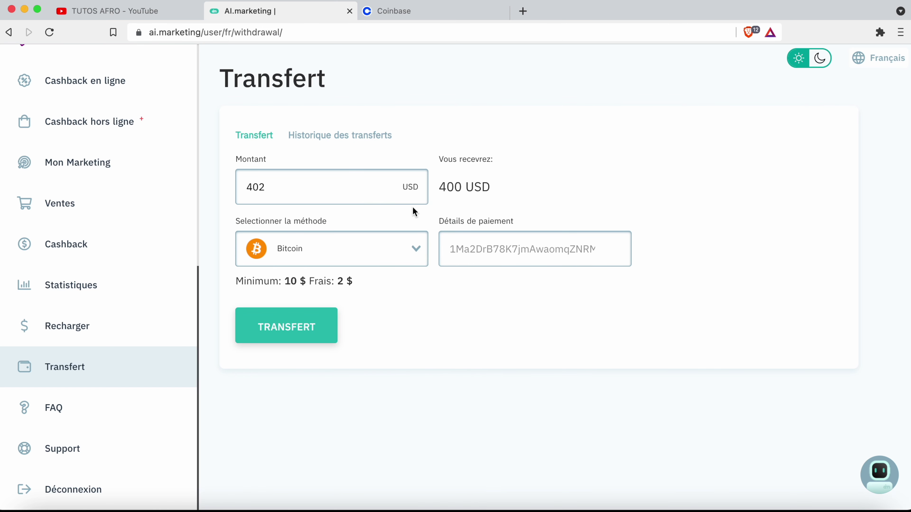
pyautogui.click(354, 258)
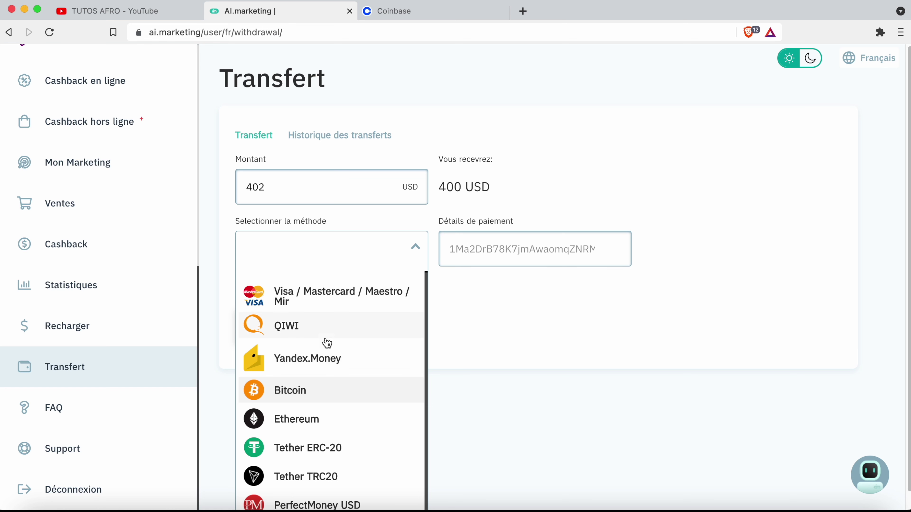
pyautogui.click(318, 402)
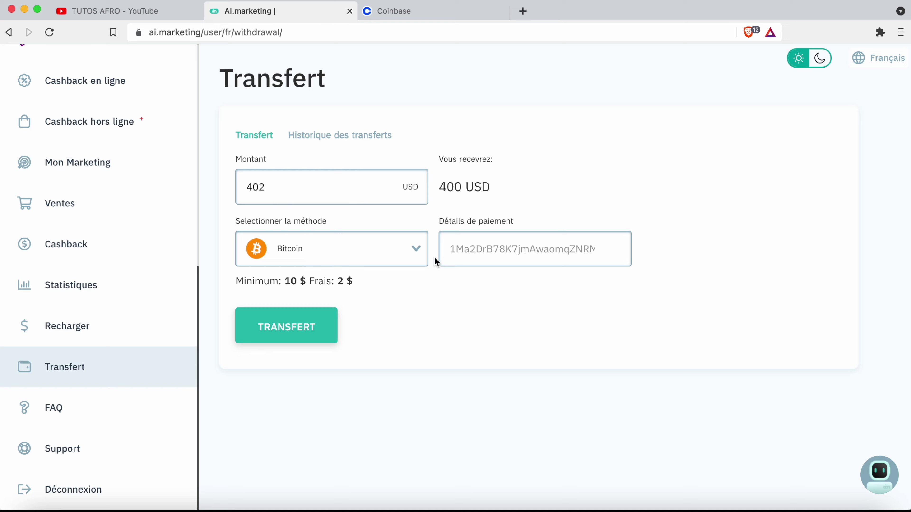
# Switch to Coinbase, open the Bitcoin asset's wallet and copy its receiving address
pyautogui.click(438, 14)
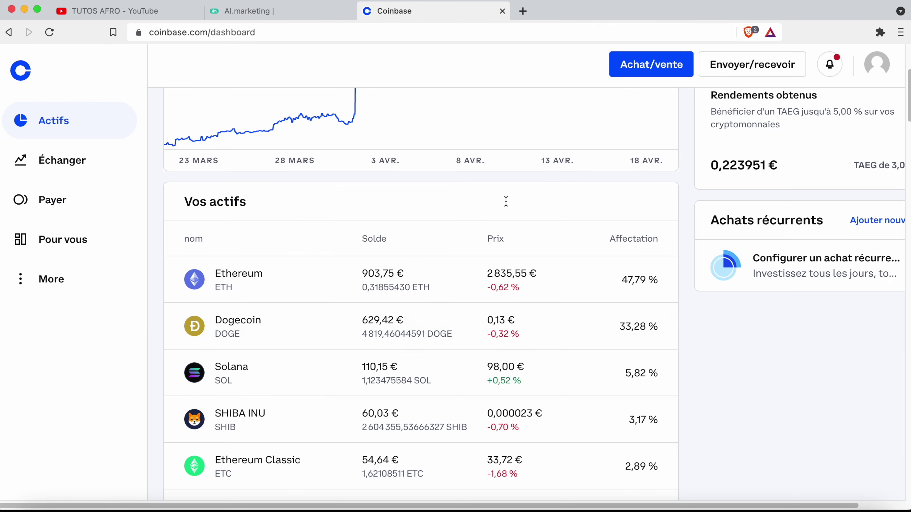
pyautogui.scroll(-10, 335, 394)
pyautogui.scroll(15, 339, 398)
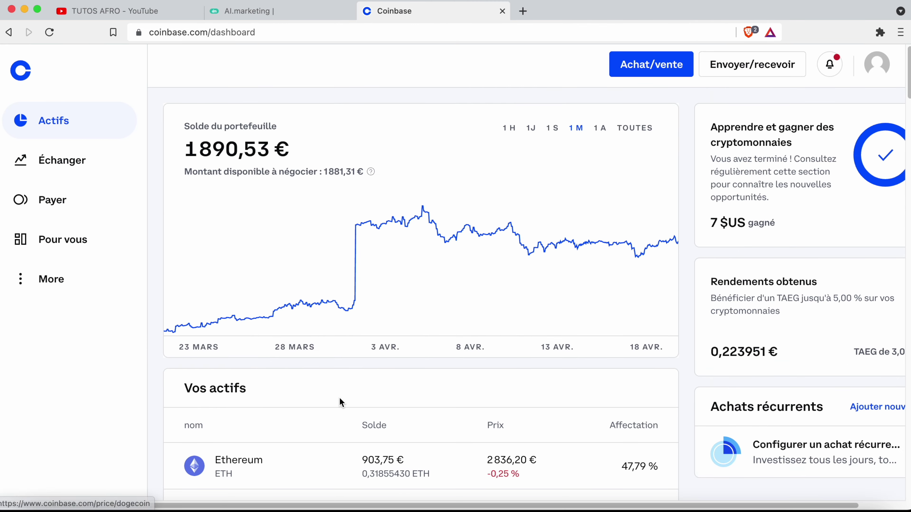
pyautogui.scroll(-20, 340, 402)
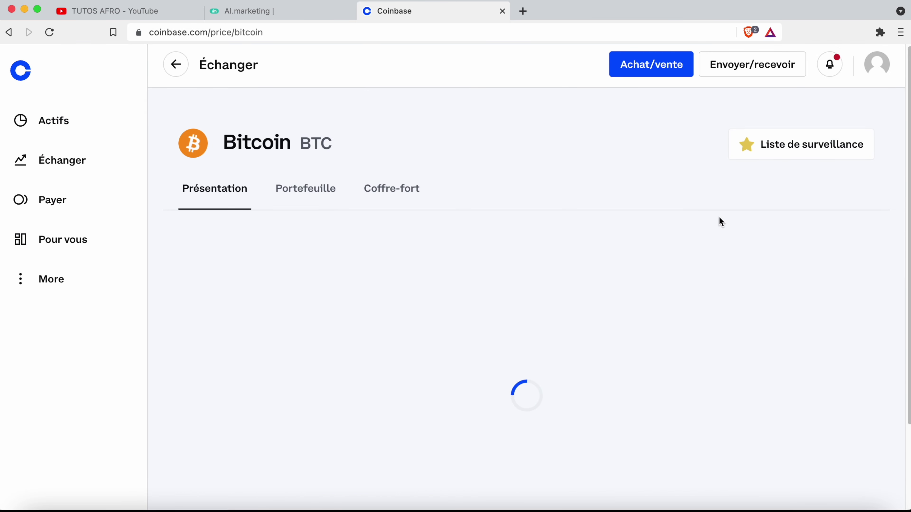
pyautogui.click(319, 190)
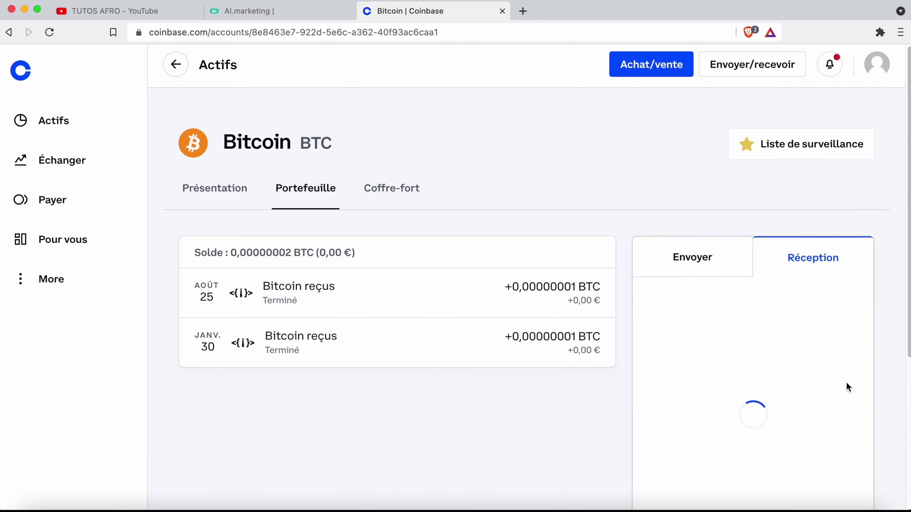
pyautogui.scroll(-4, 848, 387)
pyautogui.click(843, 329)
# Back in AI.marketing, paste the Bitcoin wallet address into the payment details and try to submit the 402 USD transfer
pyautogui.click(305, 13)
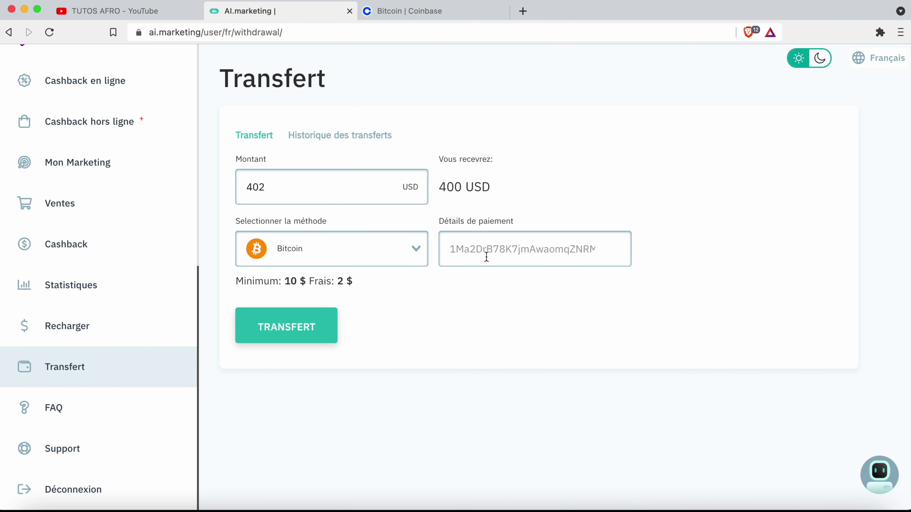
pyautogui.rightClick(480, 250)
pyautogui.click(506, 344)
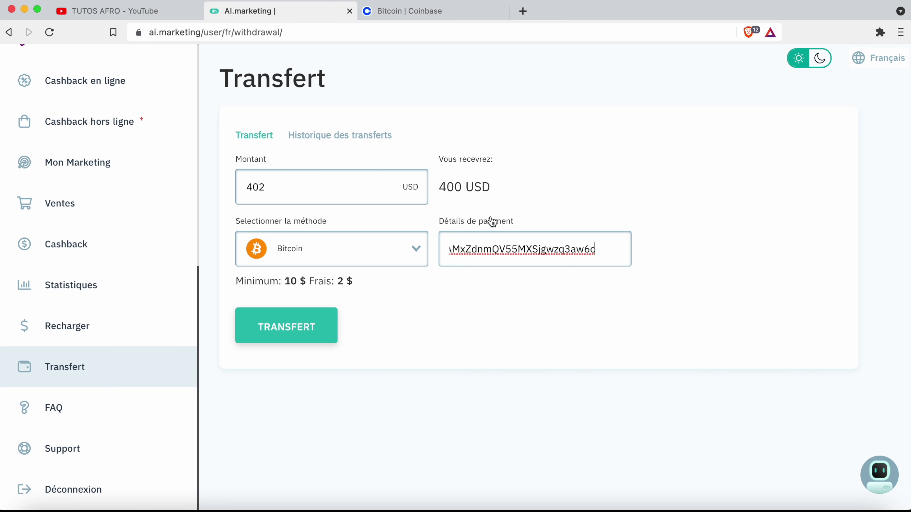
pyautogui.click(302, 324)
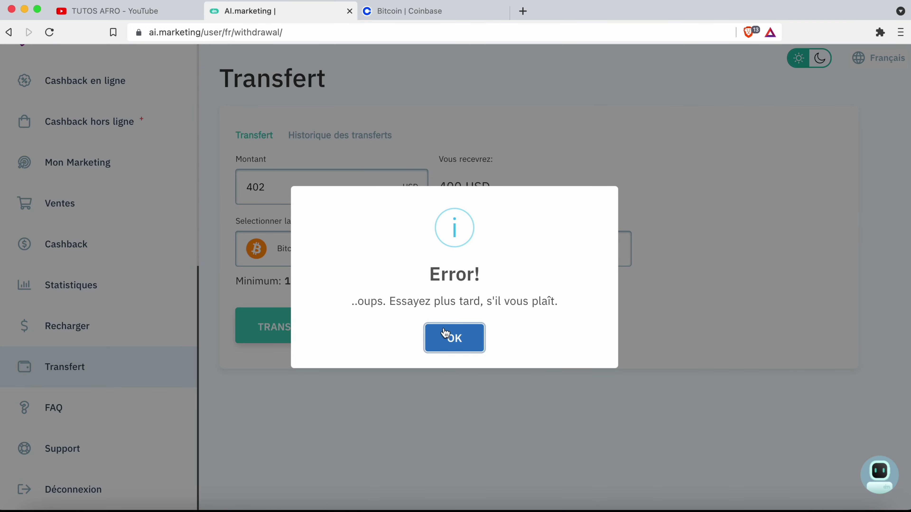
pyautogui.click(450, 338)
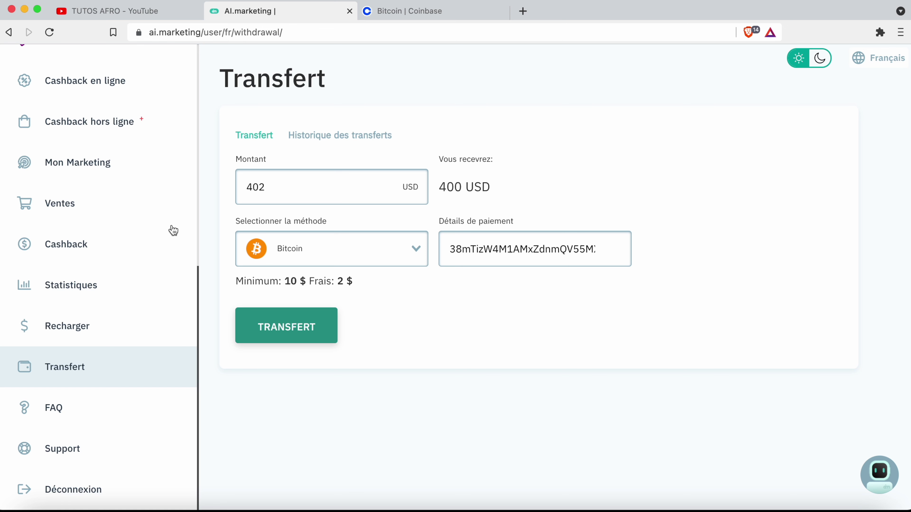
# Review the date, amount and currency of the most recent withdrawal in the transfer history
pyautogui.click(304, 137)
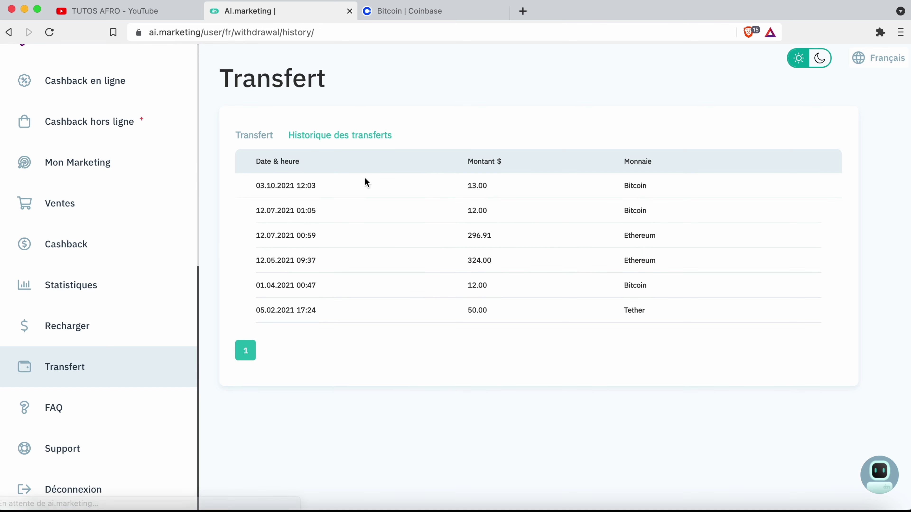
pyautogui.moveTo(256, 185); pyautogui.dragTo(575, 180)
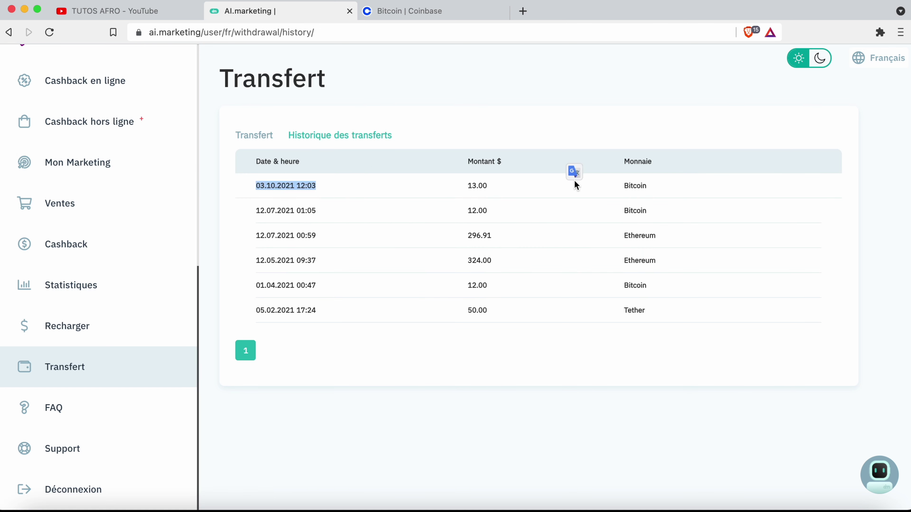
pyautogui.moveTo(660, 197); pyautogui.dragTo(241, 199)
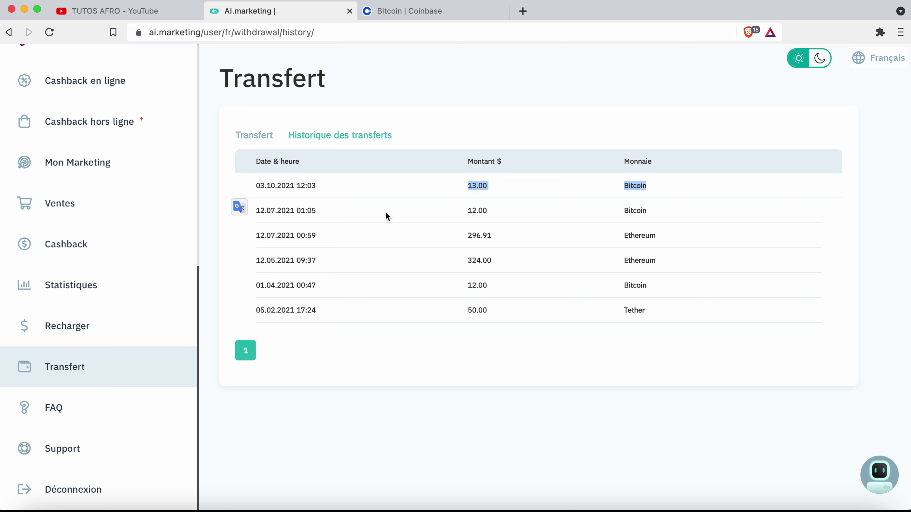
pyautogui.moveTo(256, 183); pyautogui.dragTo(393, 192)
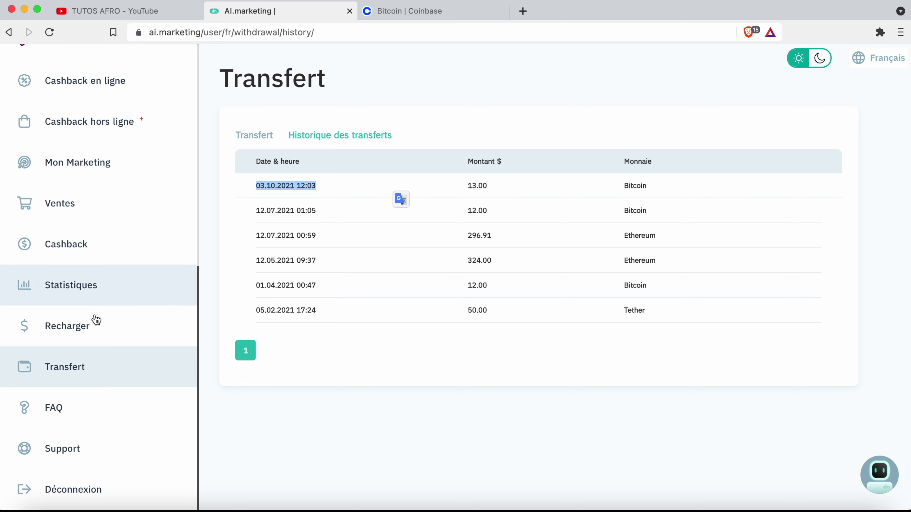
# Open a blank transfer form for a new withdrawal request
pyautogui.click(75, 336)
pyautogui.click(65, 379)
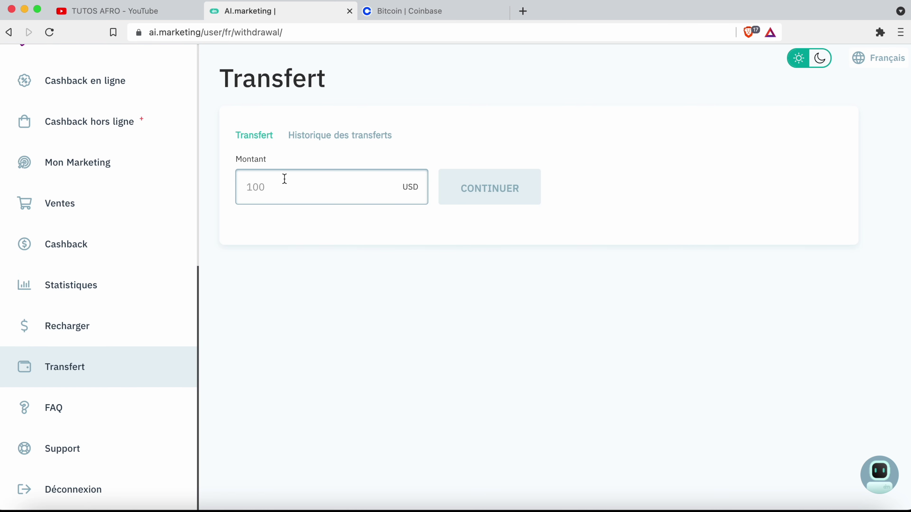